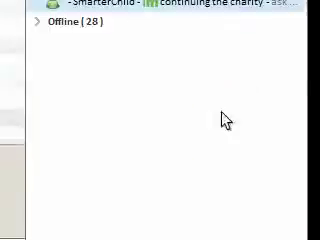
Toggle the offline contacts group, then browse Messenger options pages and close without saving
{"action": "left_click", "coordinate": [90, 86]}
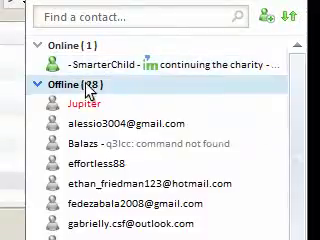
{"action": "scroll", "coordinate": [140, 148], "scroll_direction": "down", "scroll_amount": 2}
{"action": "scroll", "coordinate": [150, 150], "scroll_direction": "down", "scroll_amount": 3}
{"action": "scroll", "coordinate": [150, 154], "scroll_direction": "down", "scroll_amount": 3}
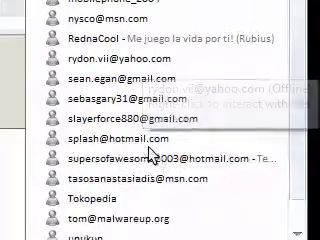
{"action": "scroll", "coordinate": [155, 157], "scroll_direction": "down", "scroll_amount": 2}
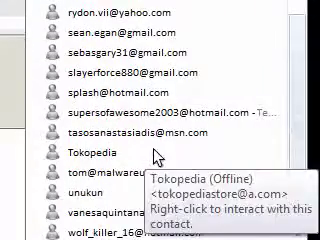
{"action": "scroll", "coordinate": [165, 120], "scroll_direction": "up", "scroll_amount": 5}
{"action": "scroll", "coordinate": [163, 112], "scroll_direction": "up", "scroll_amount": 5}
{"action": "left_click", "coordinate": [154, 86]}
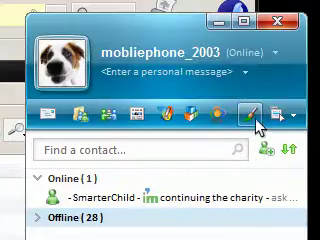
{"action": "left_click", "coordinate": [276, 115]}
{"action": "mouse_move", "coordinate": [180, 147]}
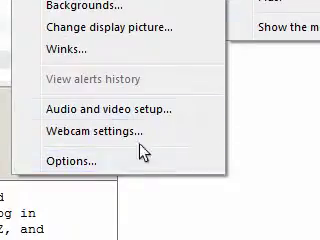
{"action": "left_click", "coordinate": [147, 161]}
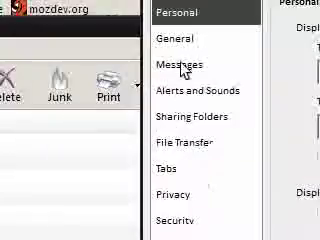
{"action": "left_click", "coordinate": [183, 68]}
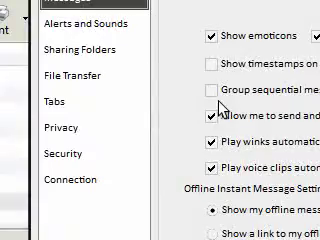
{"action": "left_click", "coordinate": [113, 100]}
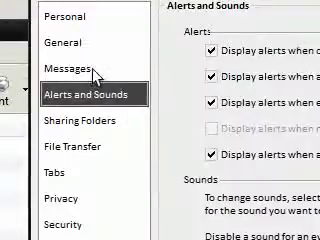
{"action": "left_click", "coordinate": [95, 72]}
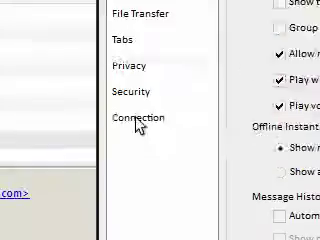
{"action": "left_click", "coordinate": [155, 117]}
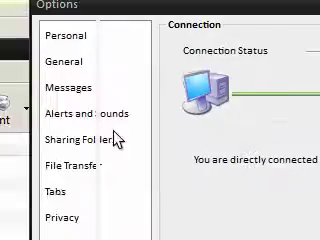
{"action": "left_click", "coordinate": [100, 142]}
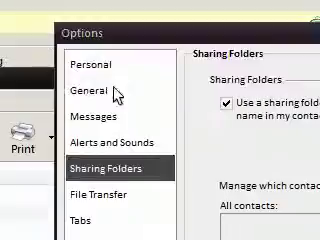
{"action": "left_click", "coordinate": [113, 92]}
{"action": "left_click", "coordinate": [193, 87]}
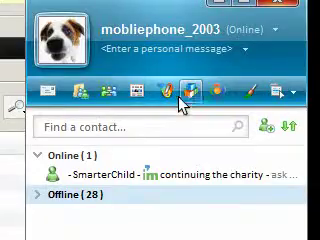
Review the Messenger Plus! script preferences showing NudgesToolsScript running, then close them
{"action": "left_click", "coordinate": [186, 96]}
{"action": "left_click", "coordinate": [208, 162]}
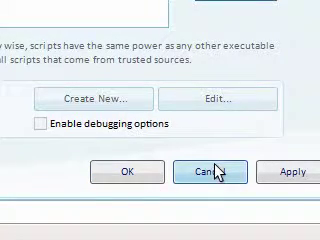
{"action": "left_click", "coordinate": [156, 175]}
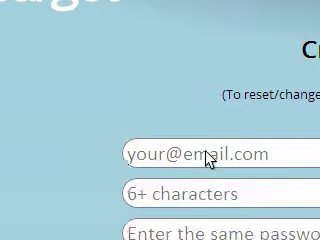
Register the mobliephone_2003 Escargot account with a confirmed password and dismiss the save-password prompt
{"action": "left_click", "coordinate": [206, 158]}
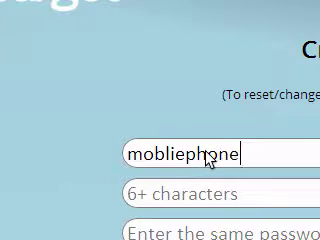
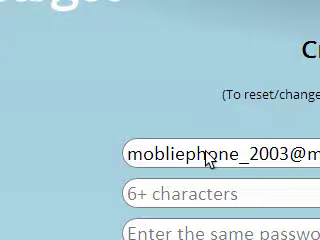
{"action": "double_click", "coordinate": [240, 162]}
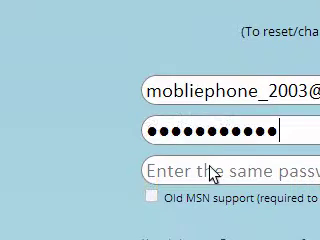
{"action": "key", "text": "ctrl+v"}
{"action": "scroll", "coordinate": [180, 160], "scroll_direction": "down", "scroll_amount": 2}
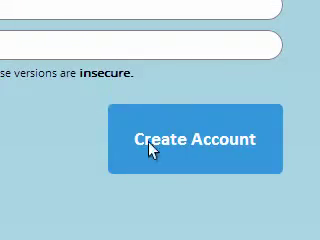
{"action": "left_click", "coordinate": [138, 133]}
{"action": "left_click", "coordinate": [139, 113]}
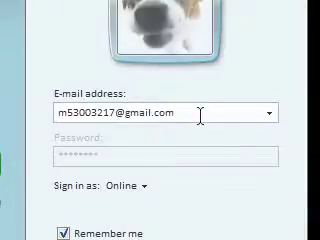
{"action": "left_click", "coordinate": [210, 120]}
{"action": "right_click", "coordinate": [210, 120]}
{"action": "left_click", "coordinate": [173, 148]}
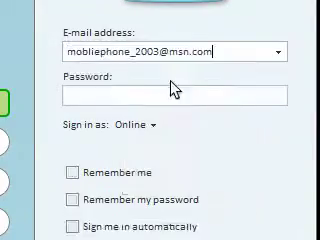
{"action": "left_click_drag", "start_coordinate": [130, 115], "coordinate": [90, 152]}
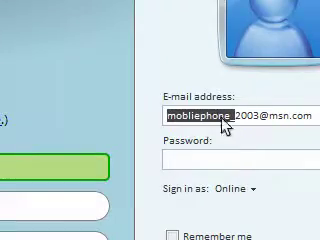
{"action": "left_click", "coordinate": [132, 116]}
{"action": "left_click_drag", "start_coordinate": [228, 117], "coordinate": [155, 115]}
{"action": "left_click", "coordinate": [184, 159]}
{"action": "left_click", "coordinate": [193, 140]}
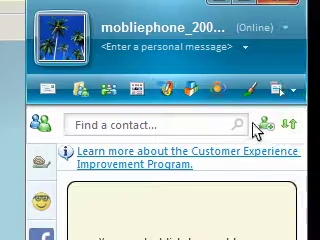
Add SmarterChild's address as a new contact using the Add a contact icon
{"action": "left_click", "coordinate": [263, 124]}
{"action": "type", "text": "ps3med"}
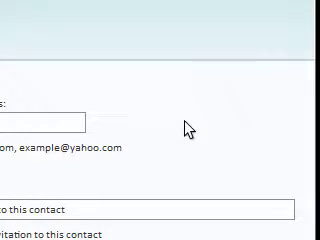
{"action": "type", "text": "om"}
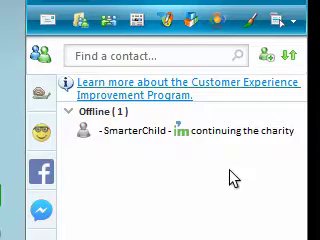
Open a conversation with the offline SmarterChild contact from the contact list
{"action": "double_click", "coordinate": [217, 140]}
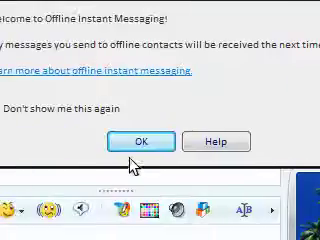